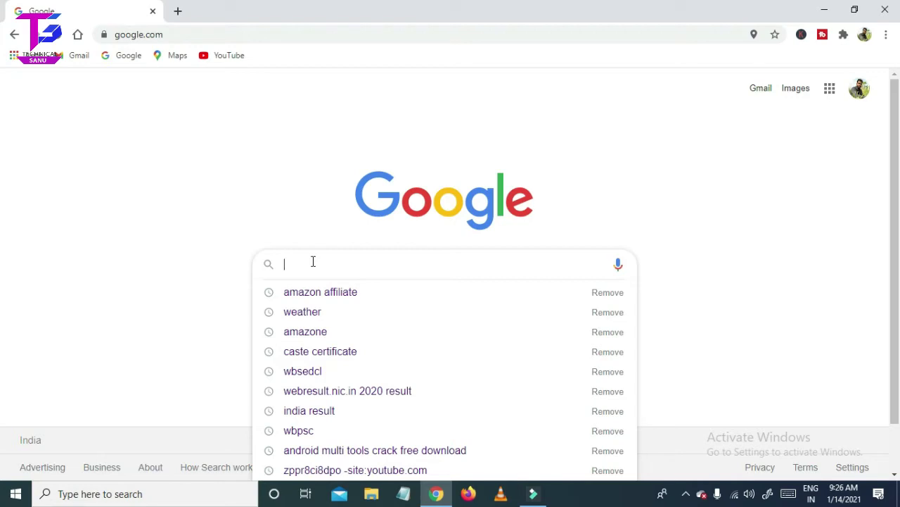
Step: Search Google for 'amazon affiliate' from past searches and open the Amazon Associates site
left_click(311, 206)
left_click(317, 266)
left_click(342, 291)
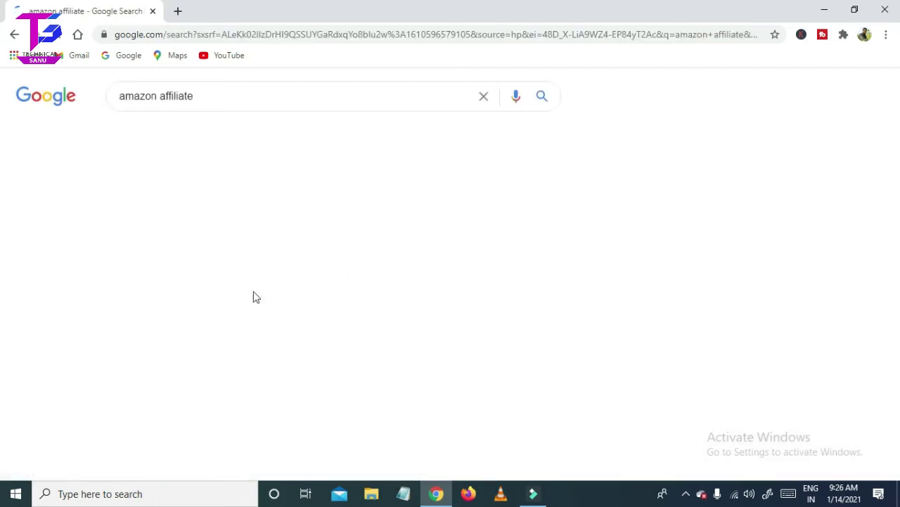
left_click(202, 210)
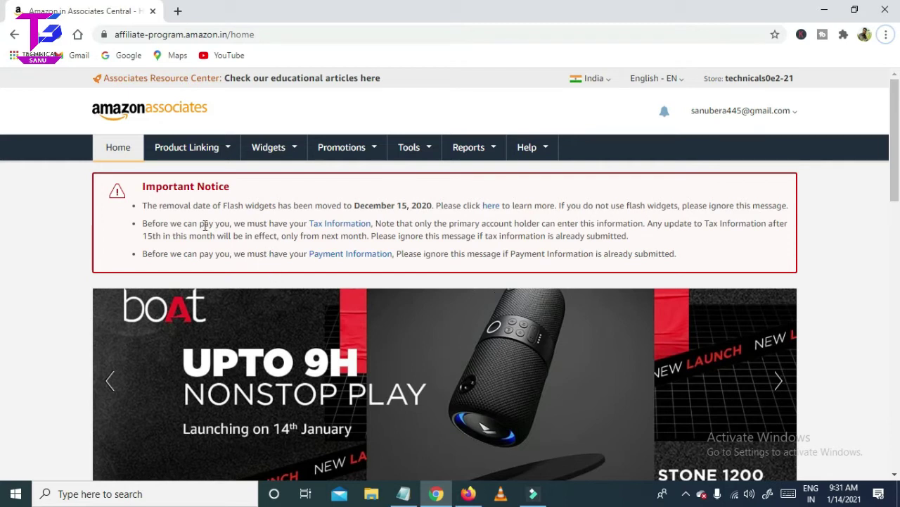
Step: Highlight the Important Notice heading and the start of the flash widgets notice
left_click_drag(141, 187, 240, 197)
left_click(283, 199)
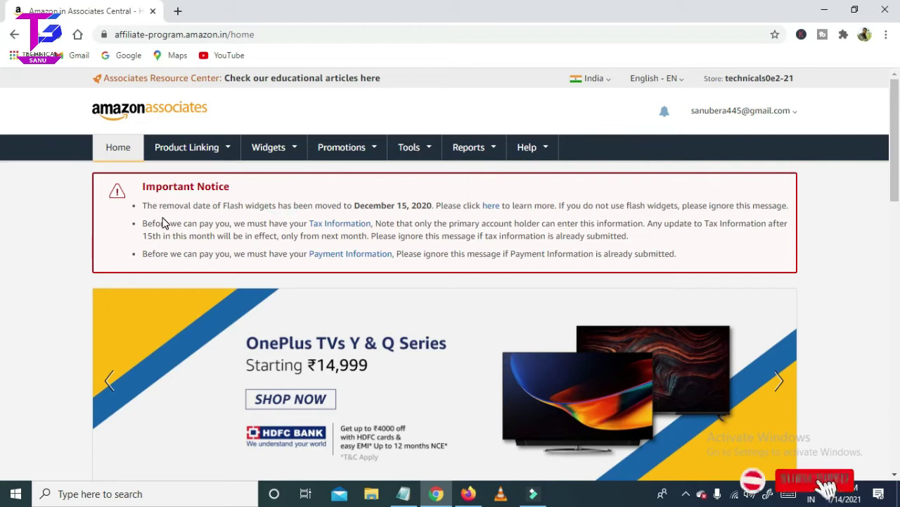
left_click_drag(142, 206, 180, 203)
left_click(225, 205)
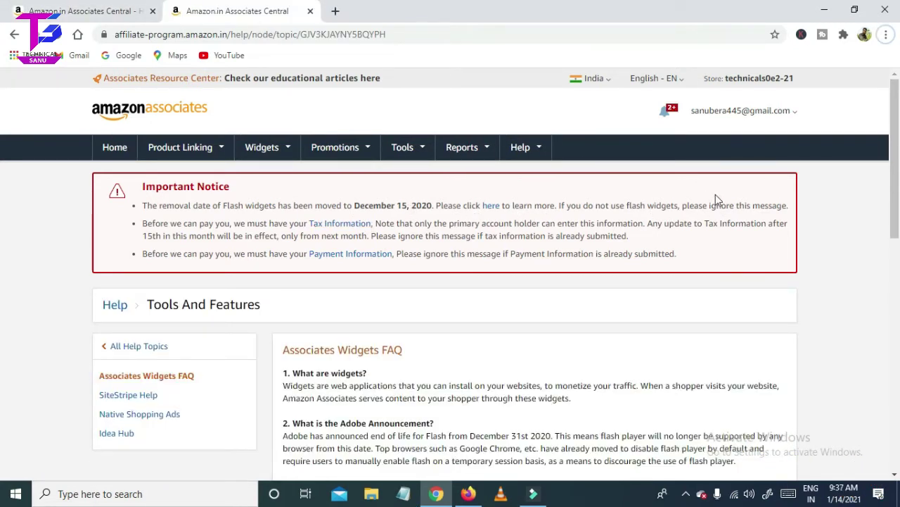
left_click_drag(680, 205, 581, 204)
left_click(681, 204)
double_click(149, 224)
double_click(221, 223)
left_click(379, 223)
left_click_drag(379, 223, 462, 223)
left_click(495, 224)
mouse_move(631, 243)
left_mouse_down()
mouse_move(529, 223)
mouse_move(633, 246)
left_mouse_up()
left_click_drag(676, 258, 143, 256)
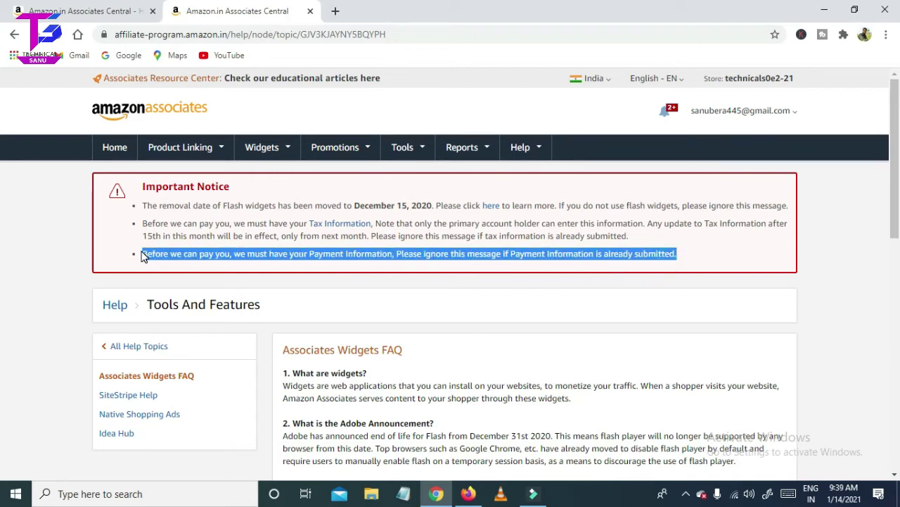
left_click(691, 262)
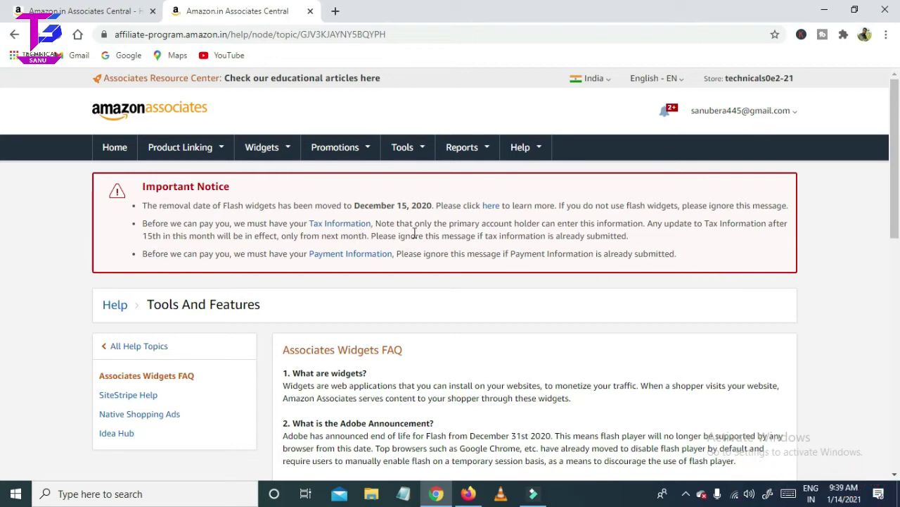
Step: Check the notifications, then go to Account Settings from the account email menu
left_click(672, 113)
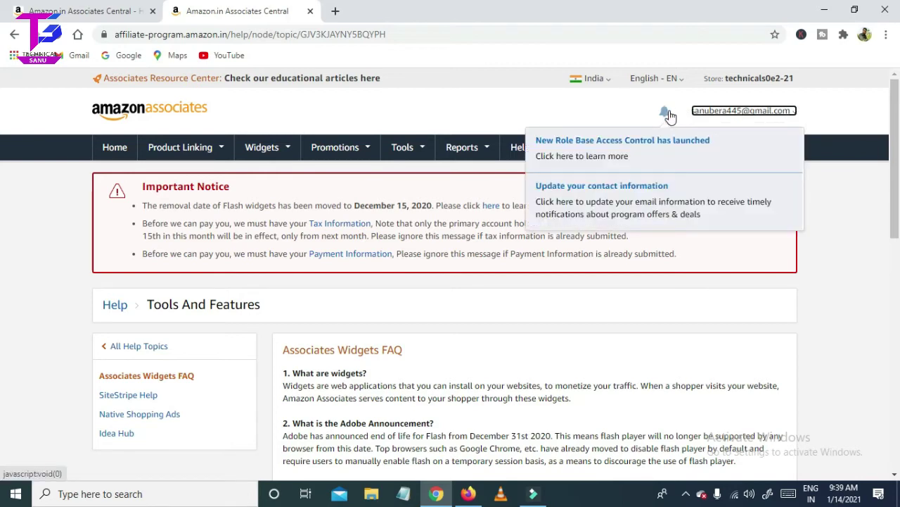
mouse_move(788, 113)
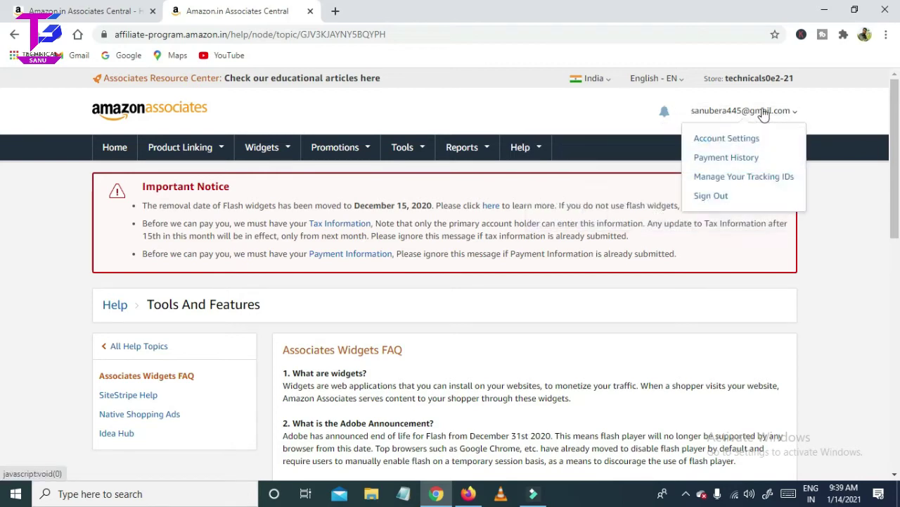
left_click(734, 140)
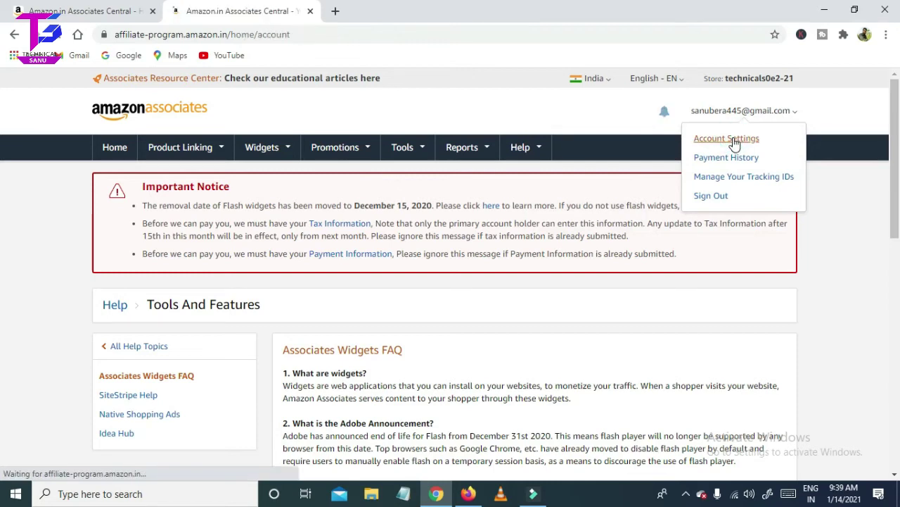
Step: Start the tax information interview for India from Payment and Tax Information
scroll(633, 257, "down", 3)
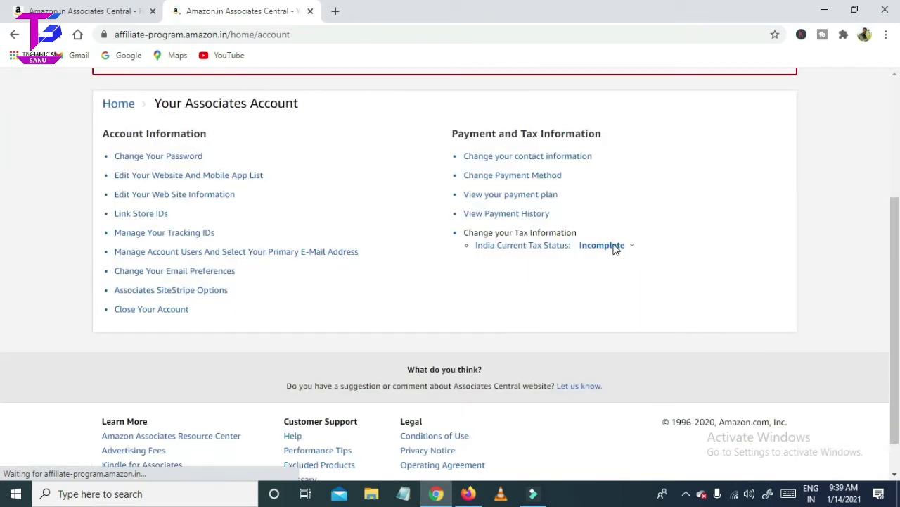
scroll(611, 252, "up", 1)
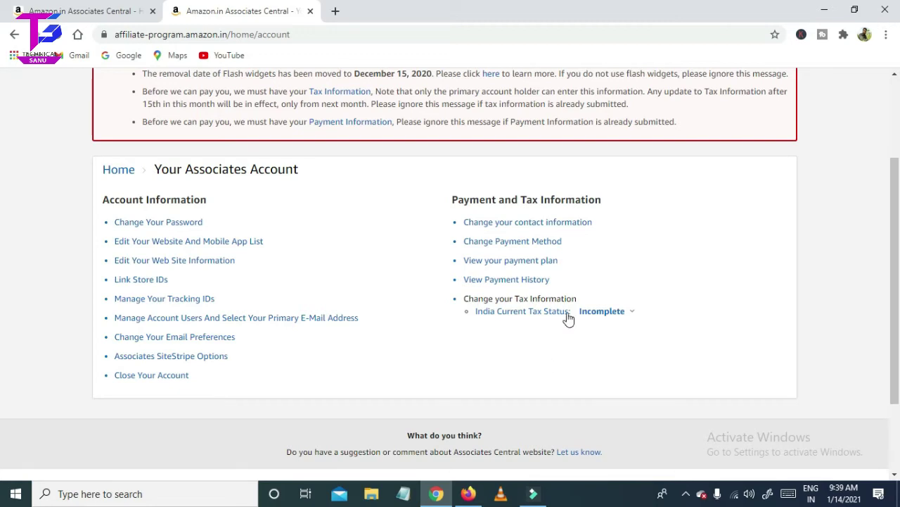
mouse_move(589, 318)
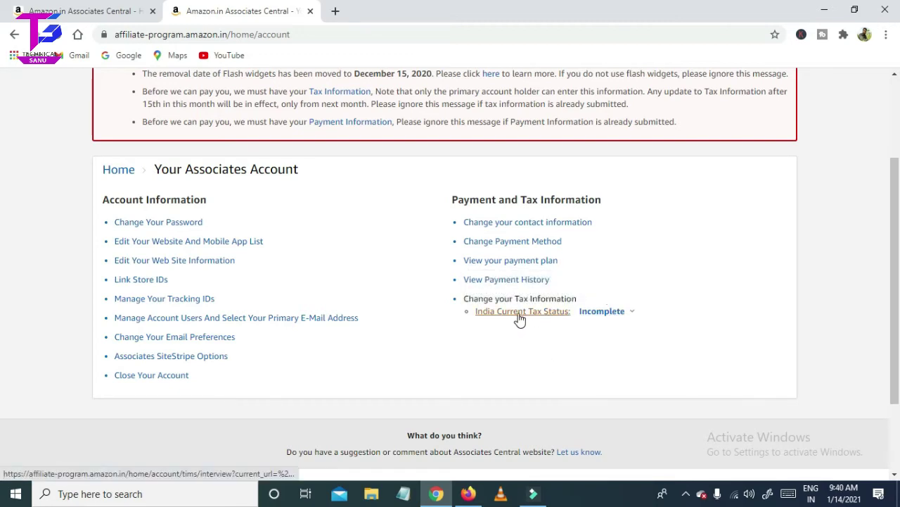
left_click(518, 312)
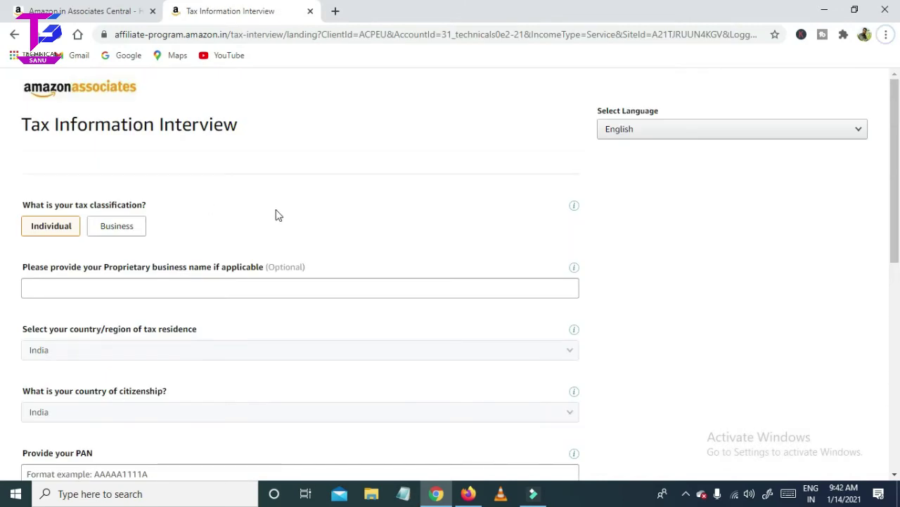
Step: Review the interview form and keep the tax classification as Individual
scroll(86, 390, "down", 5)
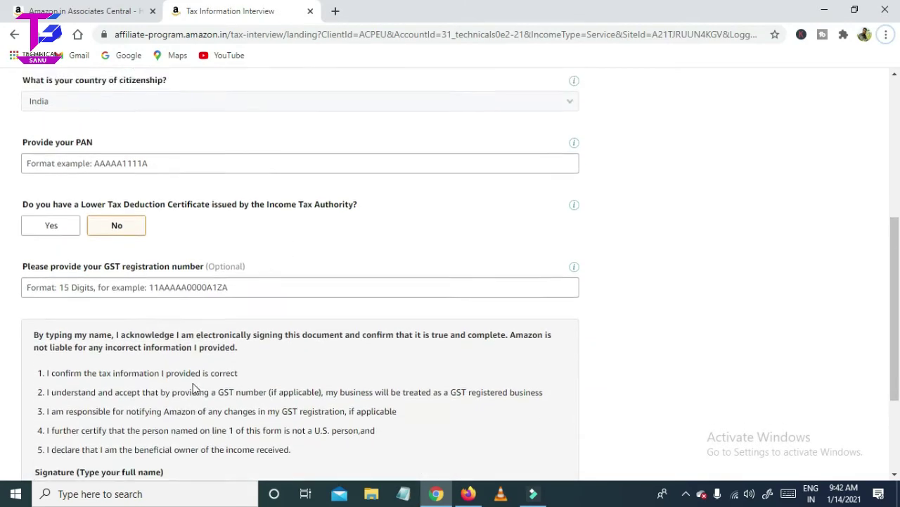
scroll(193, 382, "up", 5)
left_click(242, 237)
left_click(245, 129)
left_click_drag(245, 129, 33, 115)
left_click(324, 182)
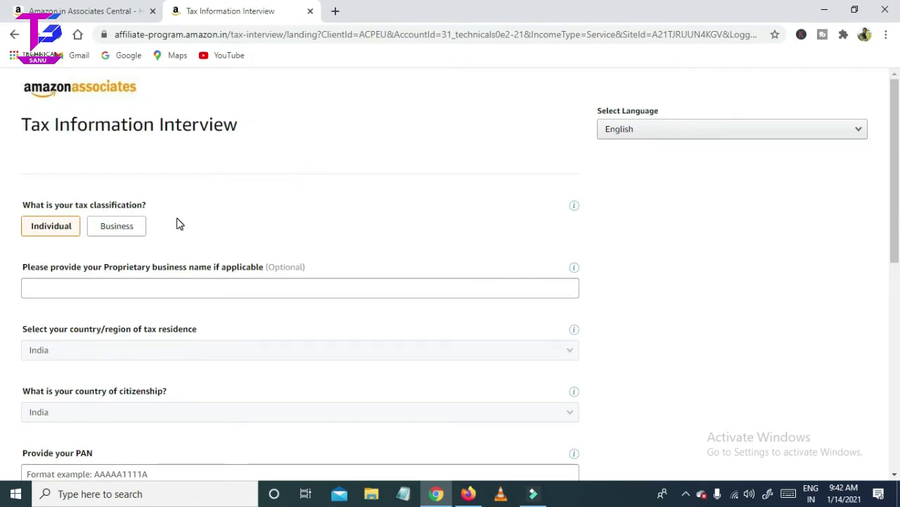
left_click(200, 201)
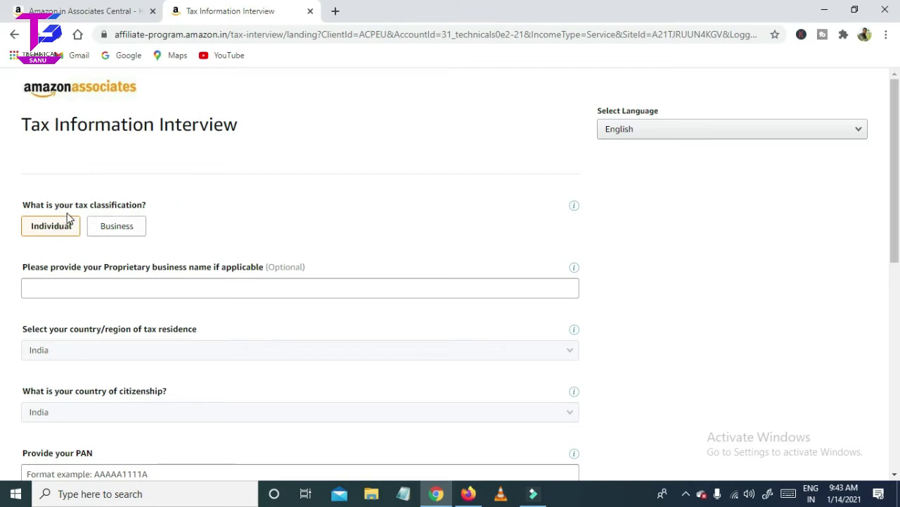
left_click(188, 210)
left_click(232, 217)
left_click(226, 207)
left_click(212, 211)
left_click(287, 201)
left_click(49, 227)
left_click(353, 221)
Step: Confirm India as the country of tax residence
scroll(354, 221, "down", 1)
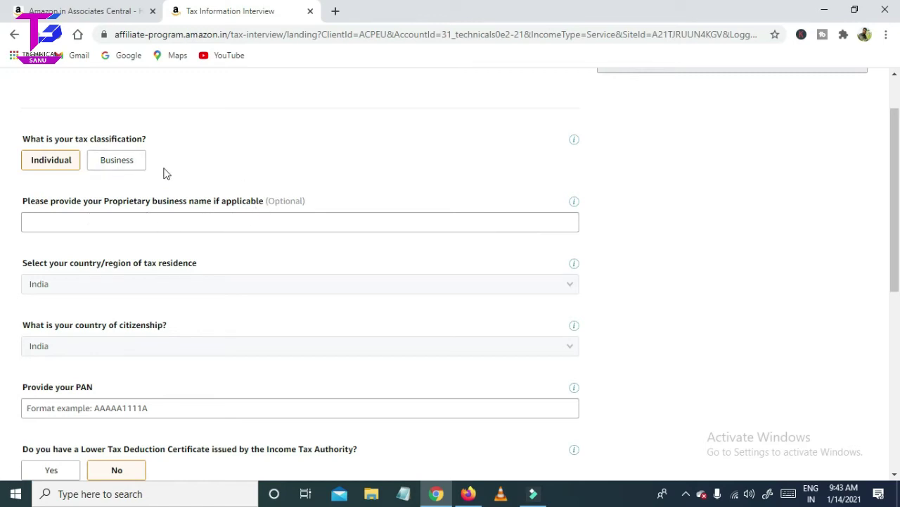
left_click(245, 165)
left_click(225, 159)
left_click(307, 204)
left_click(273, 210)
left_click(272, 156)
left_click_drag(21, 262, 148, 265)
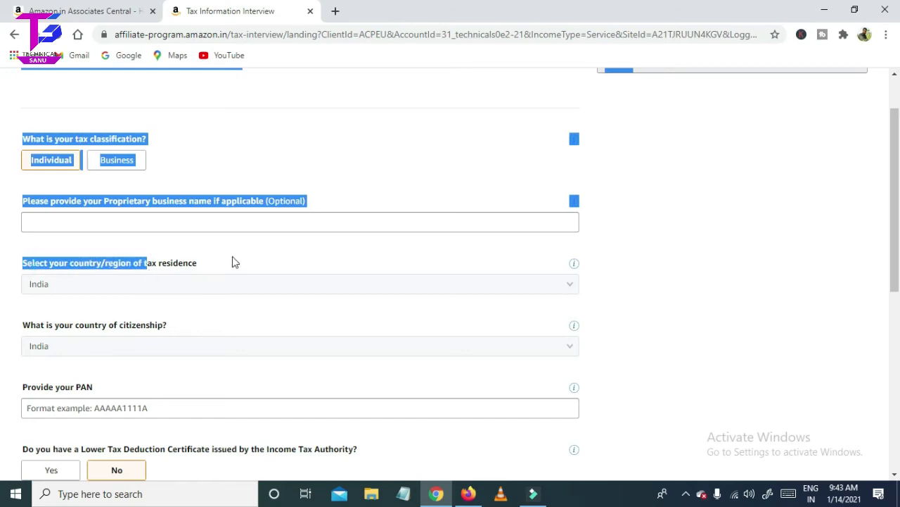
left_click(235, 262)
left_click_drag(205, 268, 104, 276)
left_click(241, 262)
left_click(195, 292)
left_click(252, 257)
Step: Confirm India as the country of citizenship and begin entering the PAN
scroll(168, 297, "down", 1)
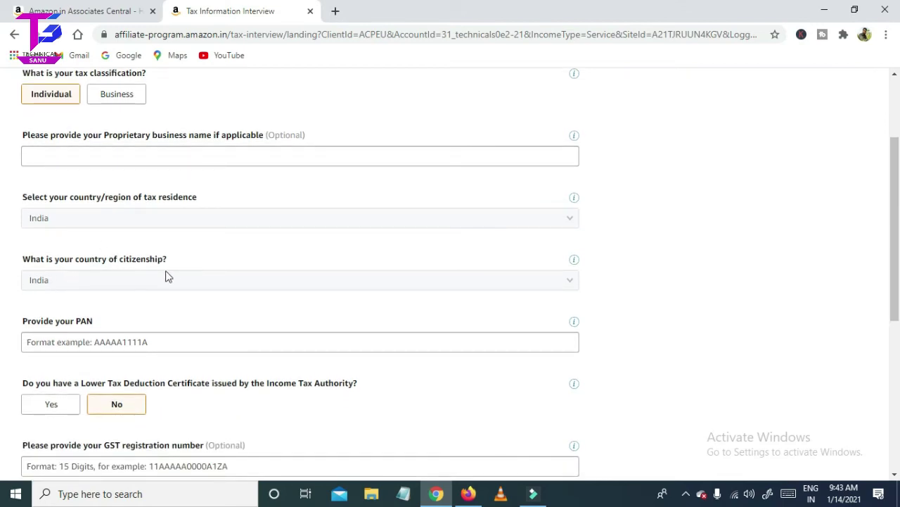
left_click(185, 258)
scroll(187, 259, "down", 1)
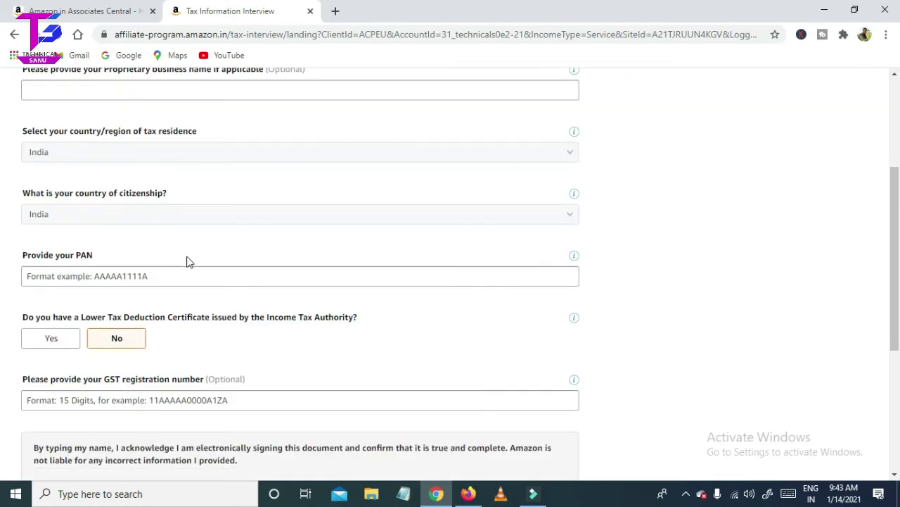
left_click(71, 218)
left_click(110, 239)
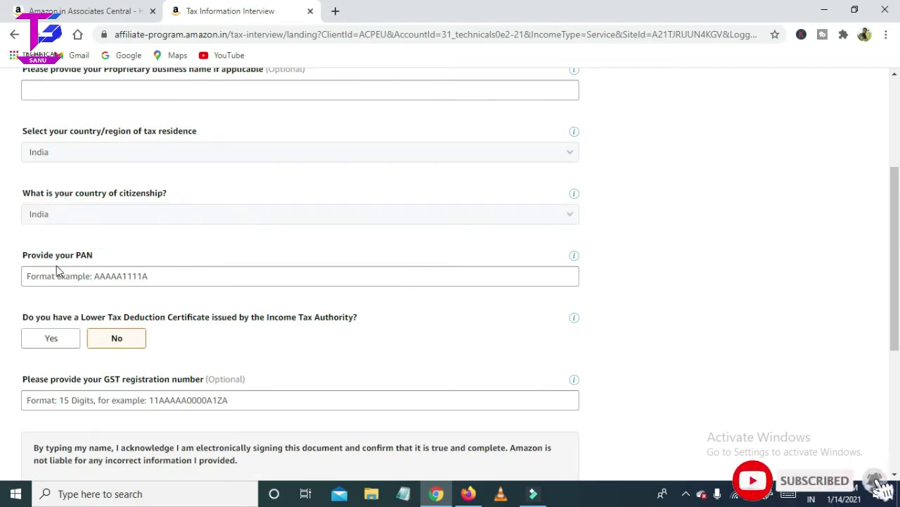
left_click(116, 278)
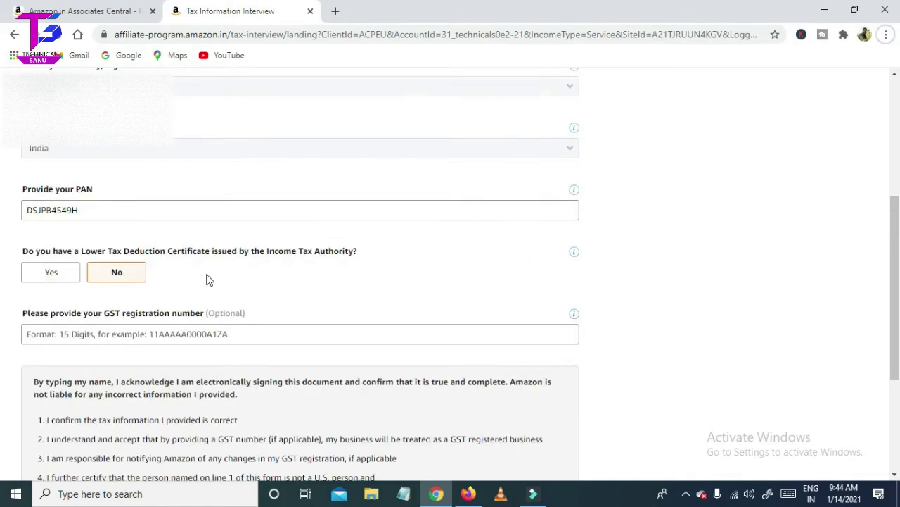
Step: Check the entered PAN and answer No to the Lower Tax Deduction Certificate question
double_click(92, 206)
left_click(161, 226)
left_click_drag(360, 254, 207, 268)
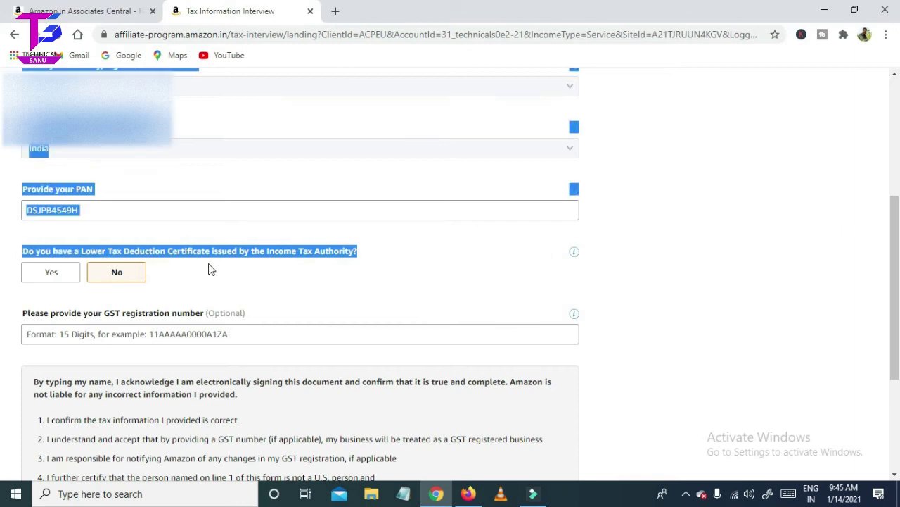
left_click(207, 267)
left_click(193, 282)
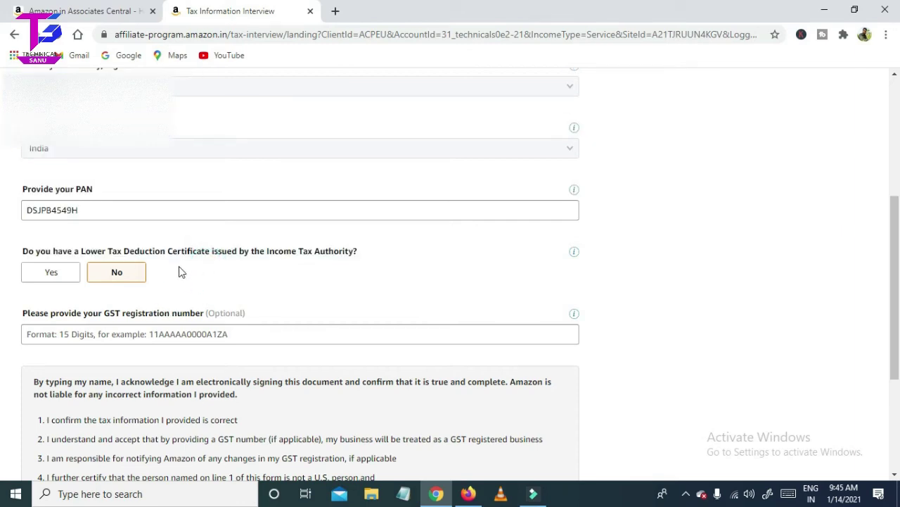
left_click(209, 275)
left_click(117, 274)
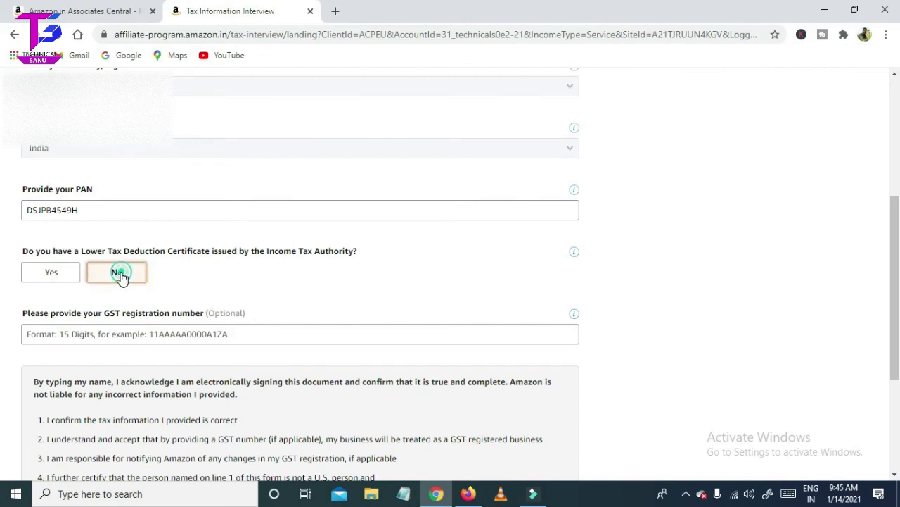
left_click(124, 277)
Step: Leave the optional GST registration number blank and move down to the Signature section
scroll(202, 279, "down", 1)
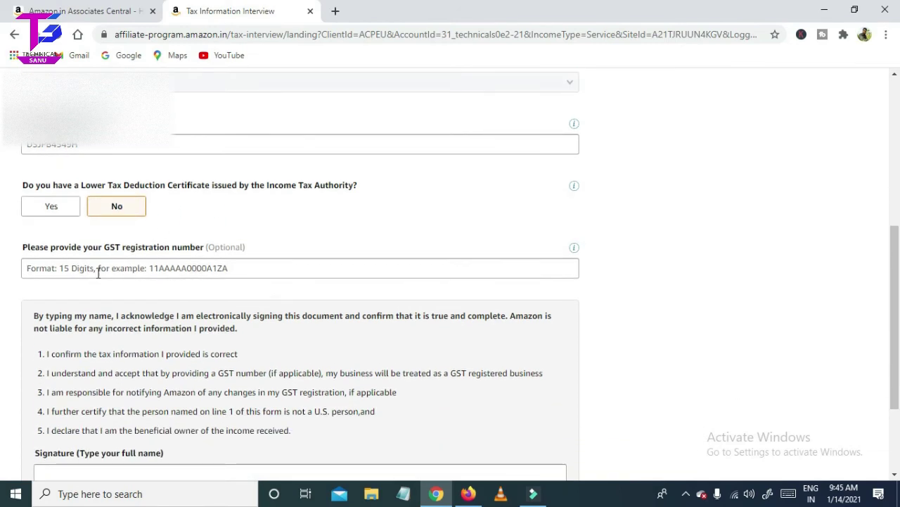
left_click(259, 246)
left_click(247, 232)
left_click(242, 235)
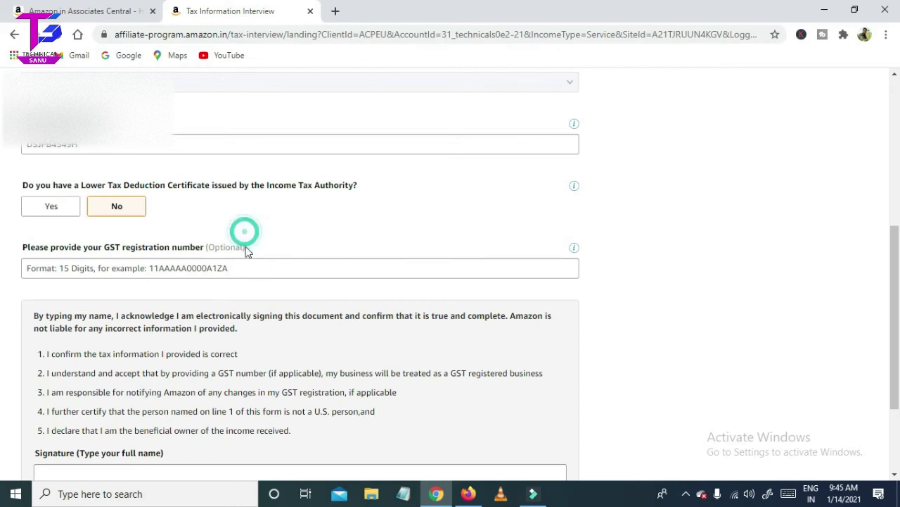
left_click_drag(246, 248, 208, 247)
left_click(313, 229)
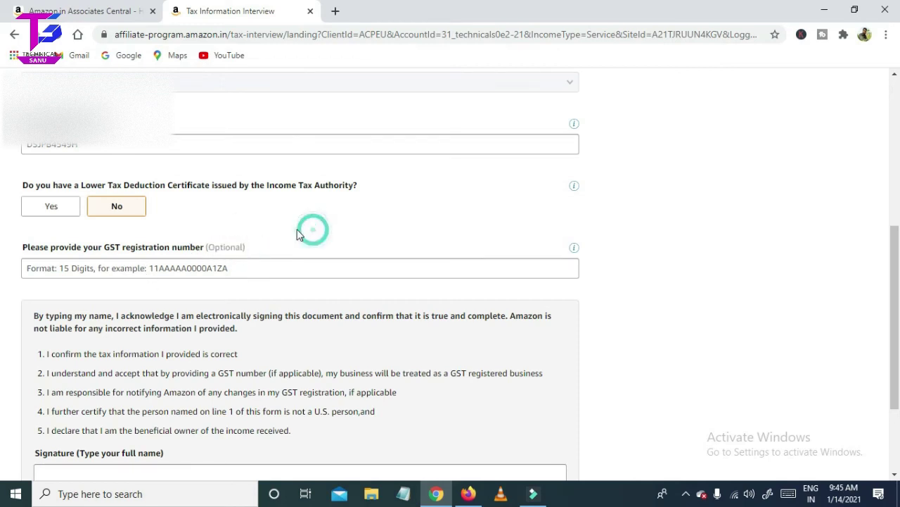
left_click(285, 241)
scroll(284, 235, "down", 2)
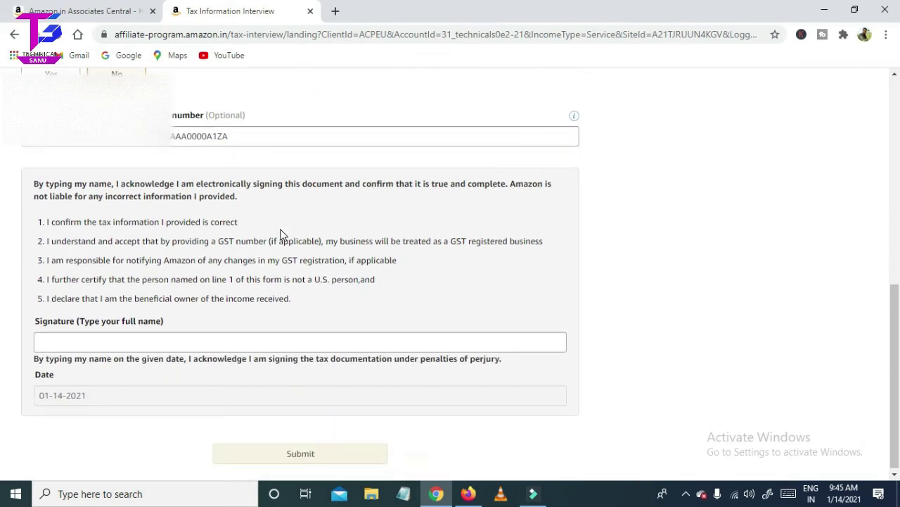
Step: Sign the declaration by typing your full name in the Signature field, then submit the interview
left_click(80, 341)
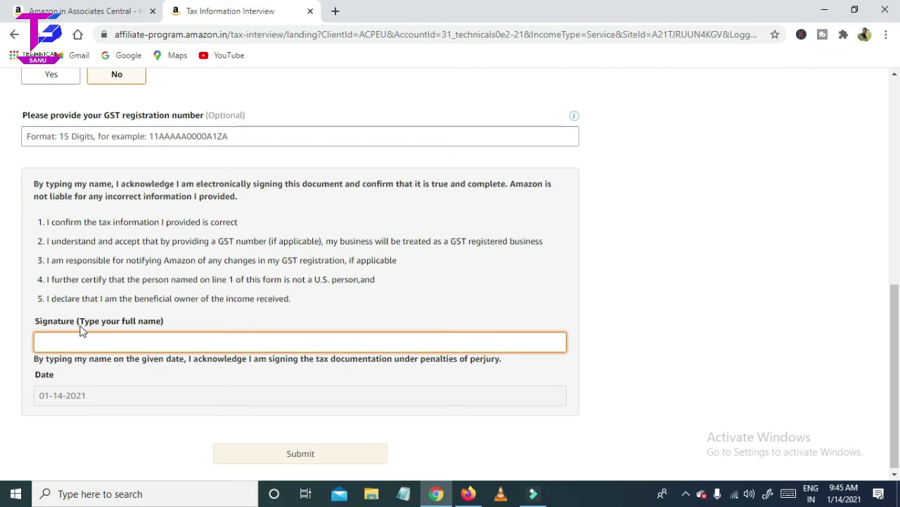
left_click_drag(74, 322, 23, 322)
left_click(296, 335)
left_click(311, 317)
left_click(61, 343)
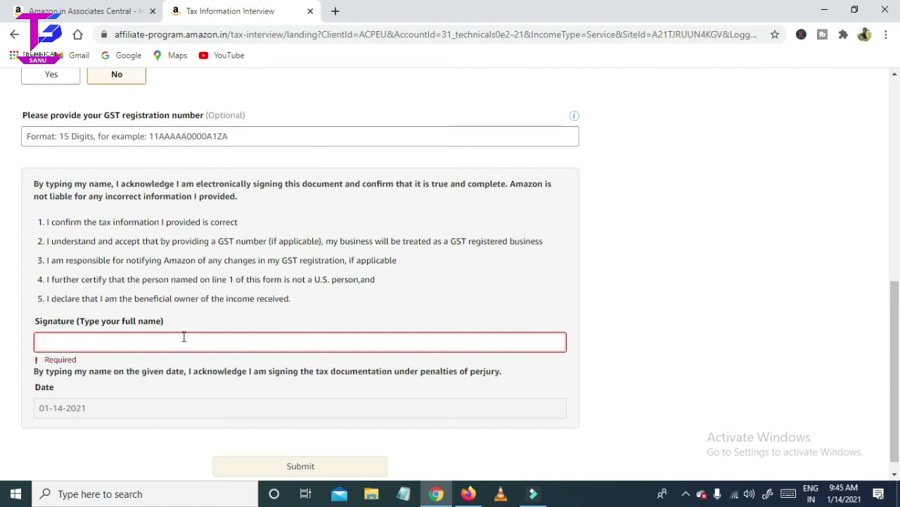
type("SANU BERA")
left_click(639, 306)
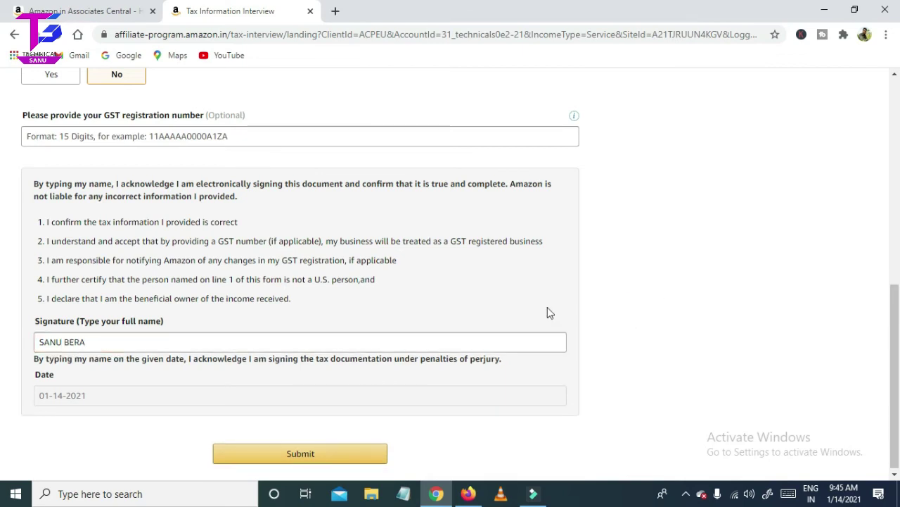
left_click(301, 452)
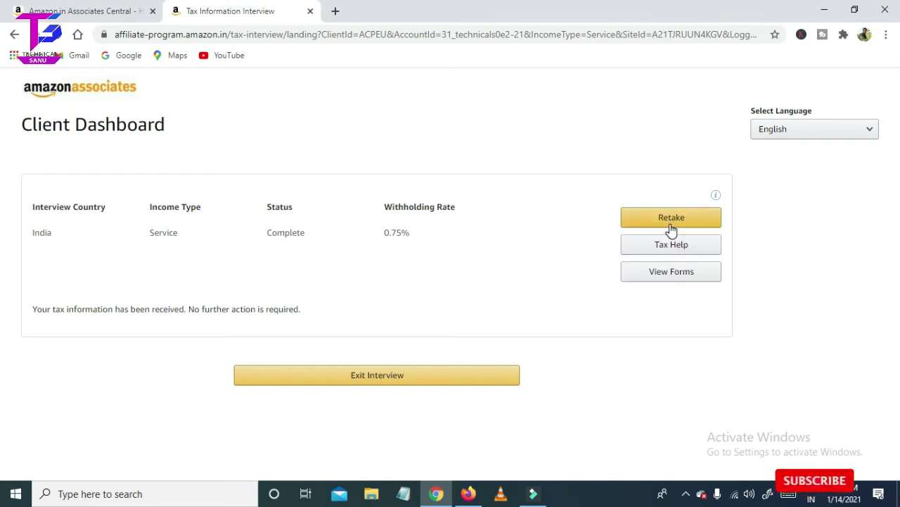
Step: Exit the interview once the Client Dashboard shows India as Complete
left_click(379, 383)
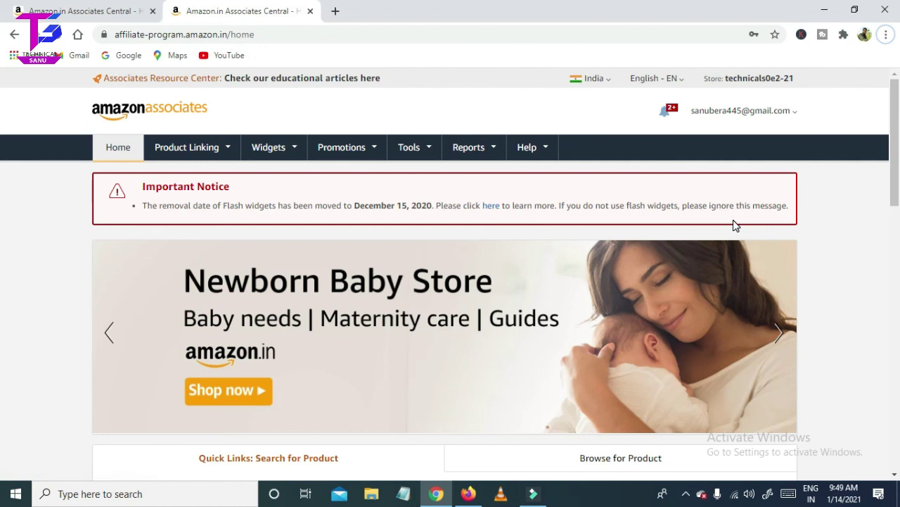
Step: View the account notifications, including the Role Base Access Control launch, then close the panel
left_click_drag(765, 206, 789, 206)
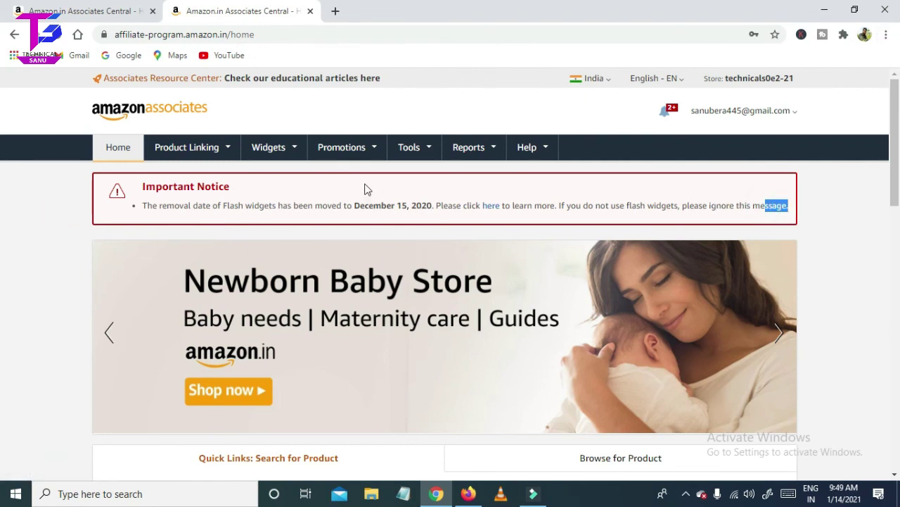
scroll(422, 304, "down", 3)
scroll(413, 298, "up", 1)
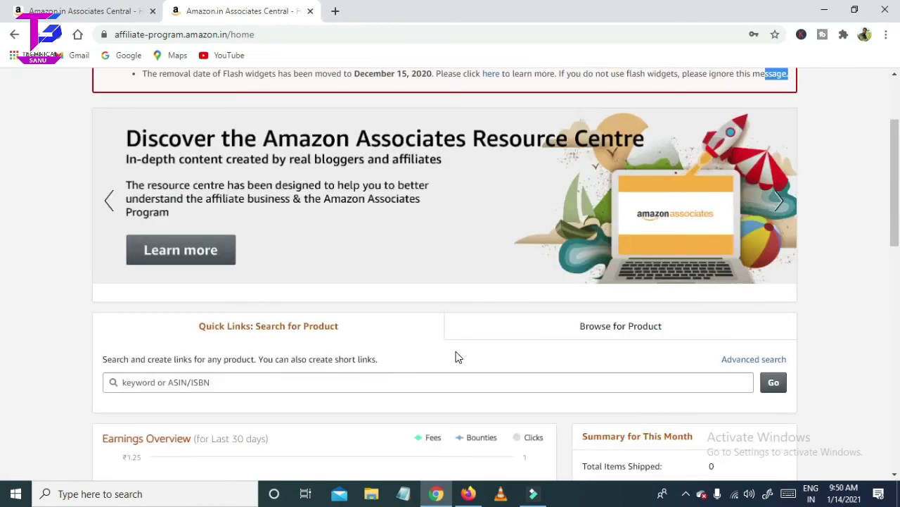
scroll(428, 361, "up", 2)
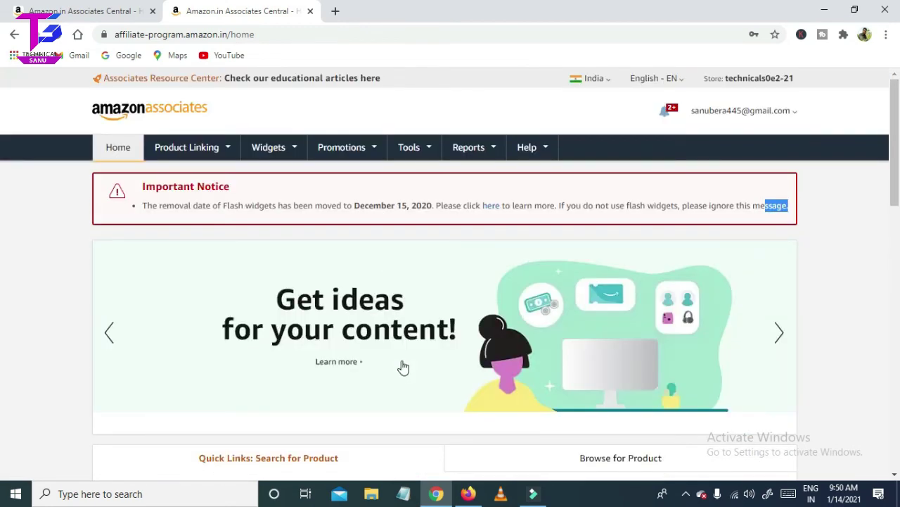
left_click(665, 111)
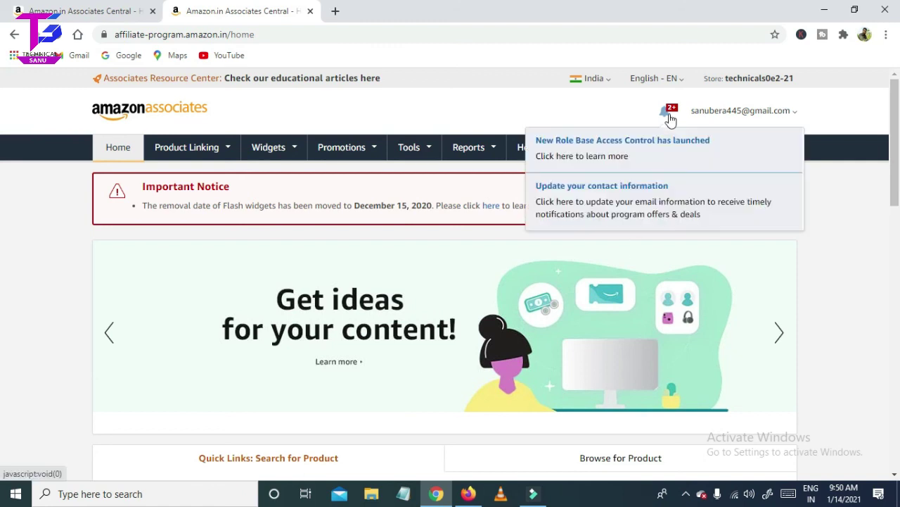
left_click(826, 206)
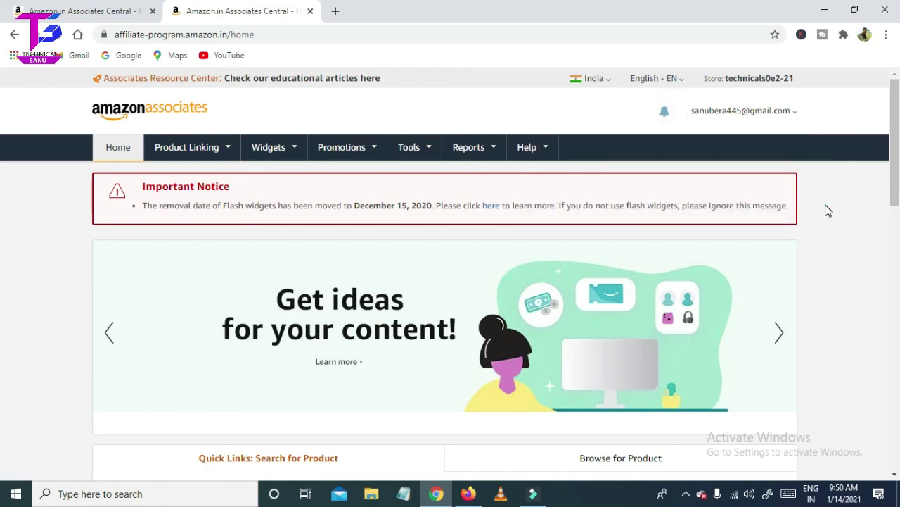